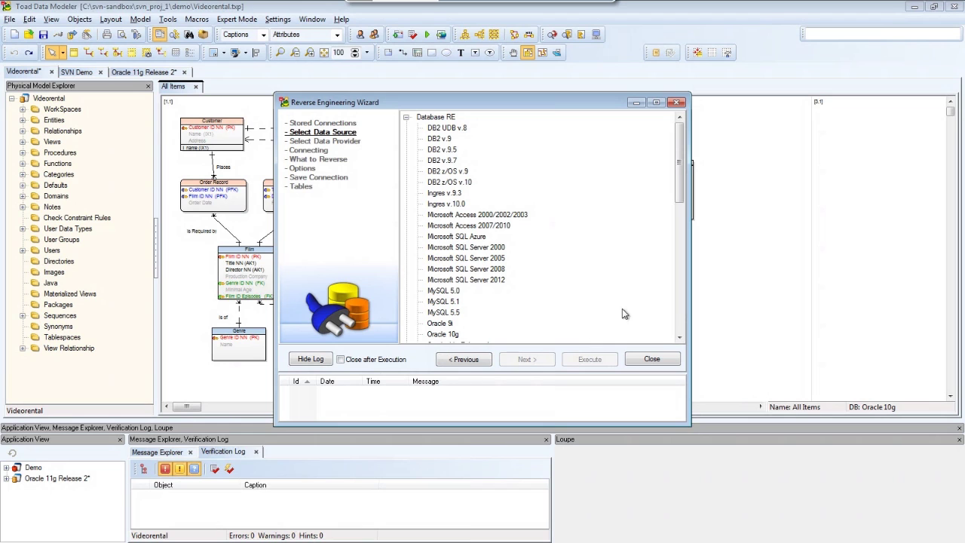
- Select Oracle 11g Release 2 as the data source and Native Client Connection as the data provider
drag(678, 193, 660, 233)
click(482, 233)
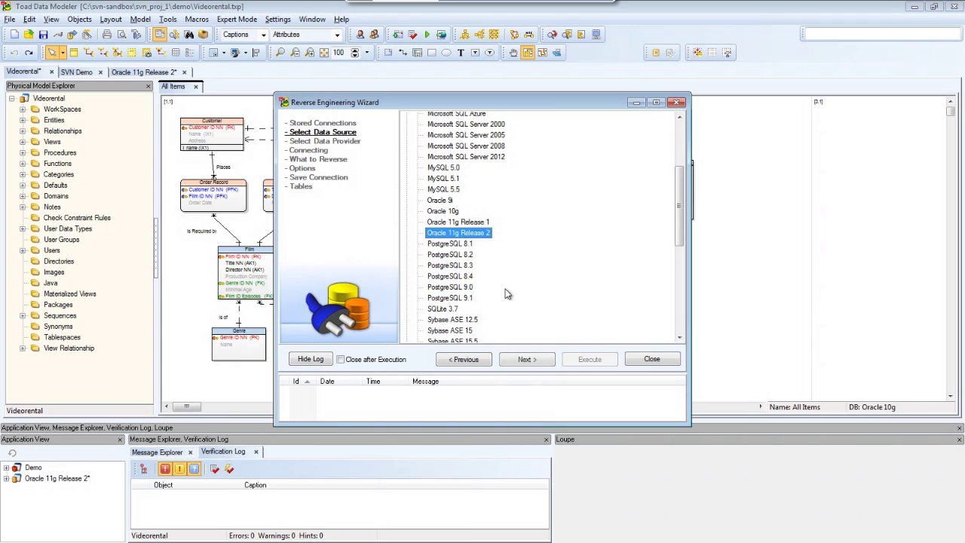
click(527, 360)
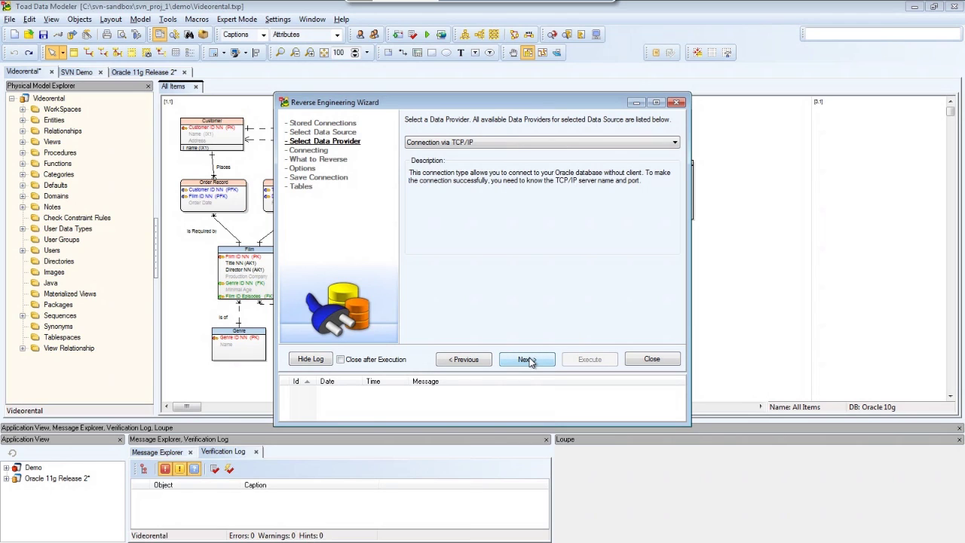
click(524, 143)
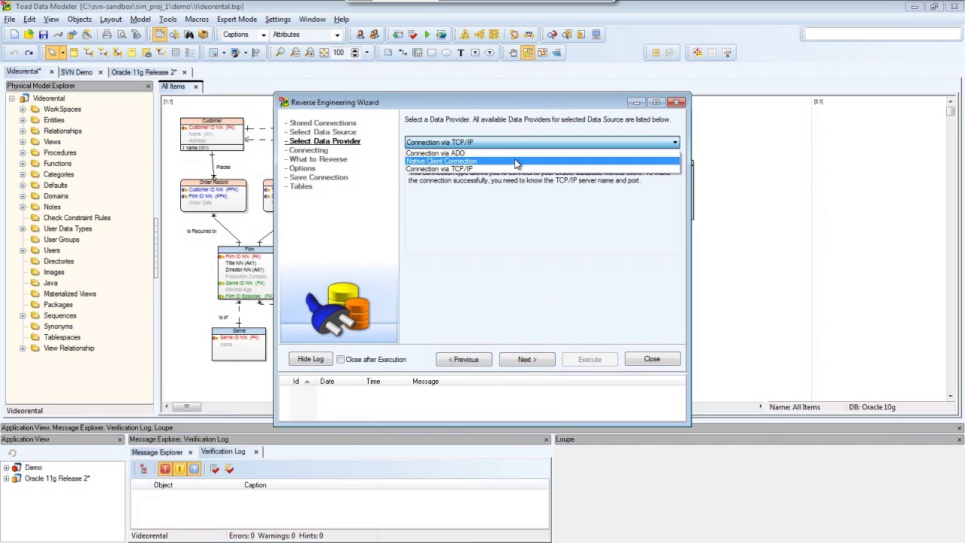
click(517, 161)
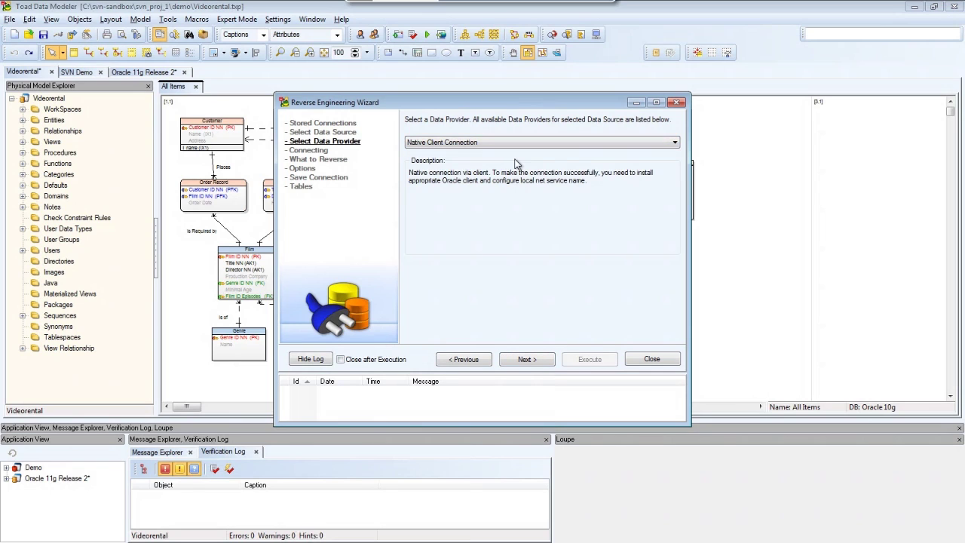
click(526, 360)
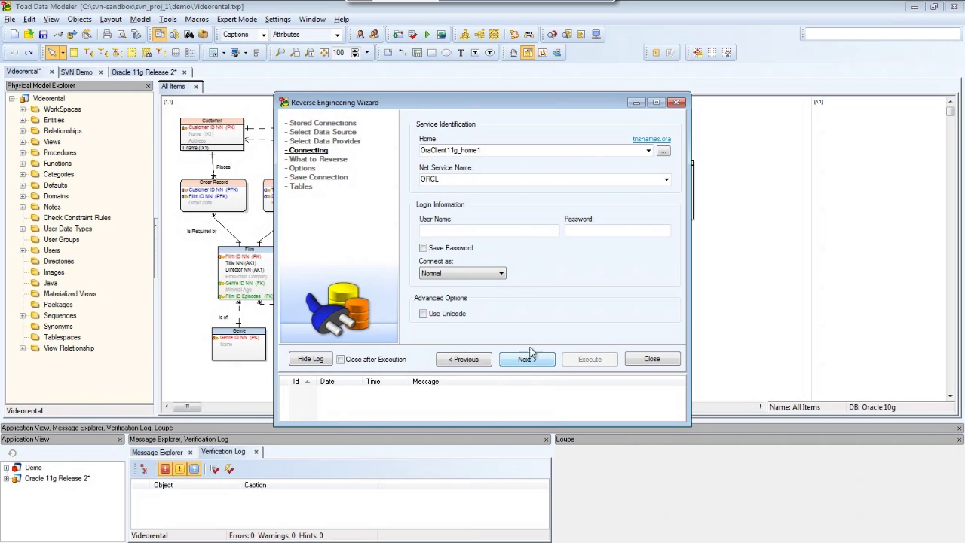
- Enter the database user name and account password in the login information and proceed to the objects to reverse
click(551, 227)
text(scott)
key(Tab)
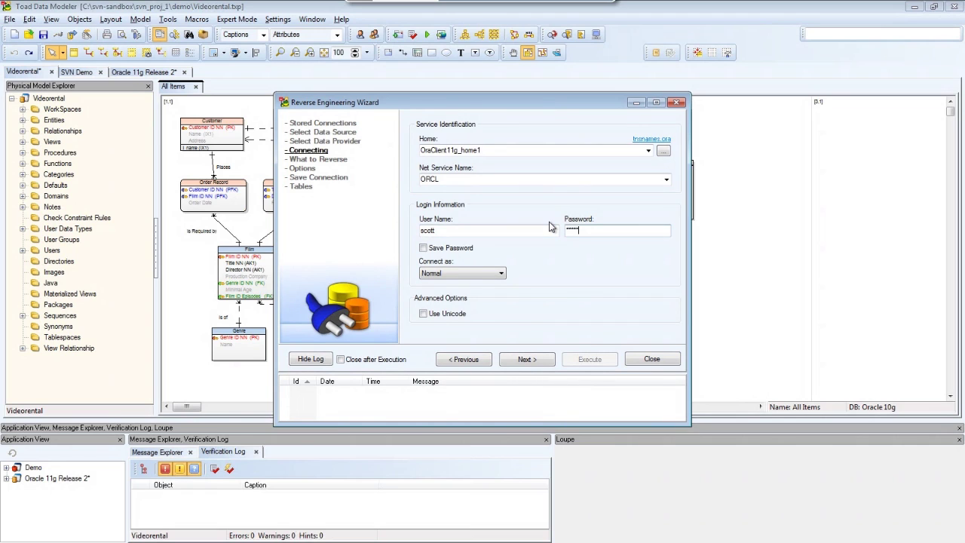
text(tiger)
click(527, 360)
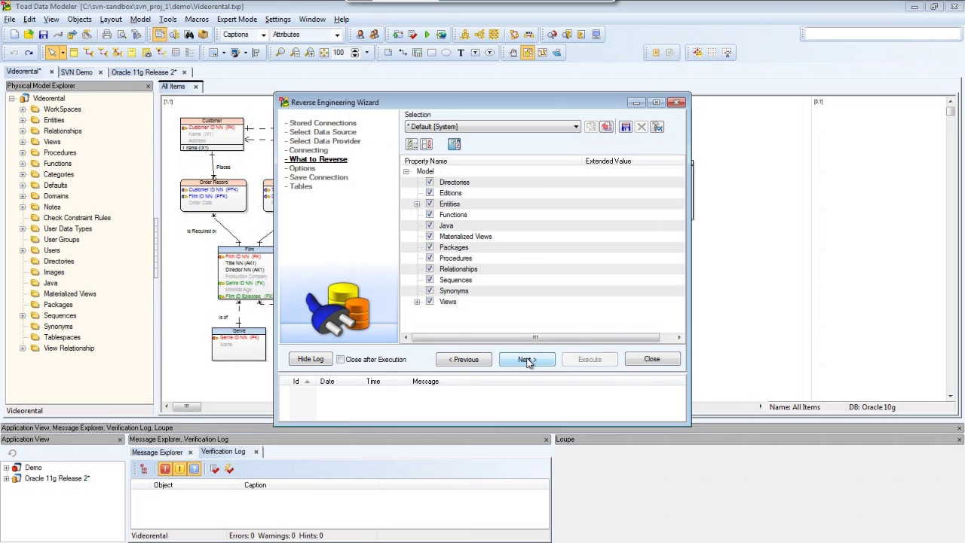
- Accept the default objects and reverse engineering options, and continue to the table selection without saving the connection
click(527, 360)
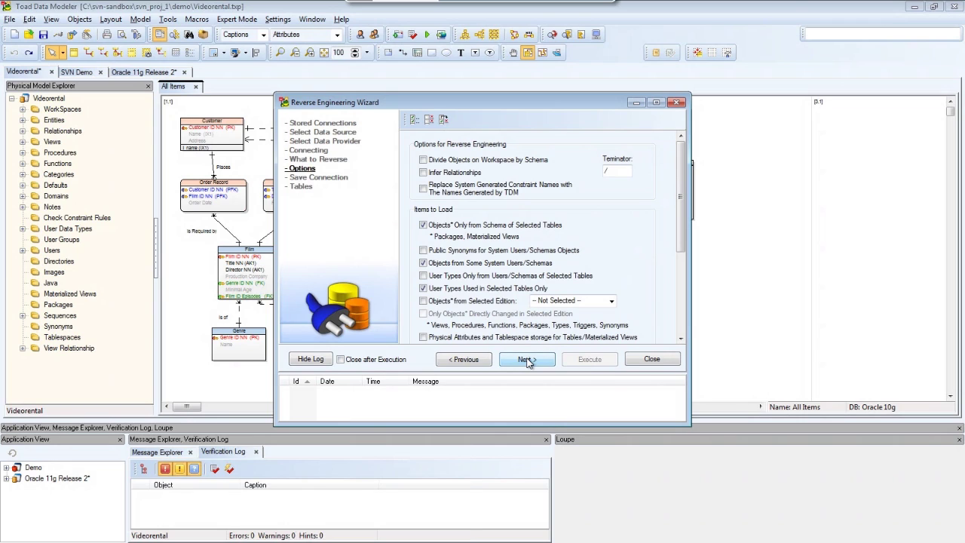
click(527, 359)
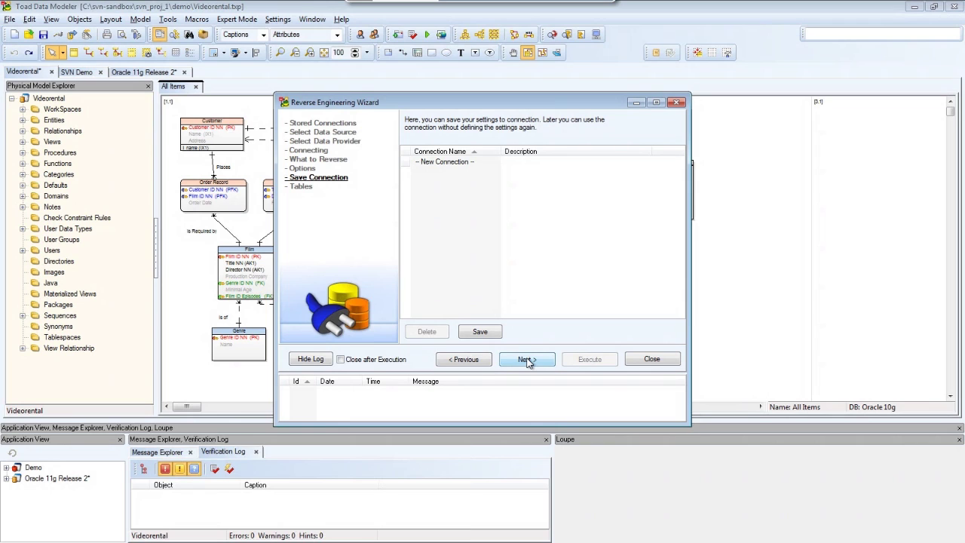
click(527, 360)
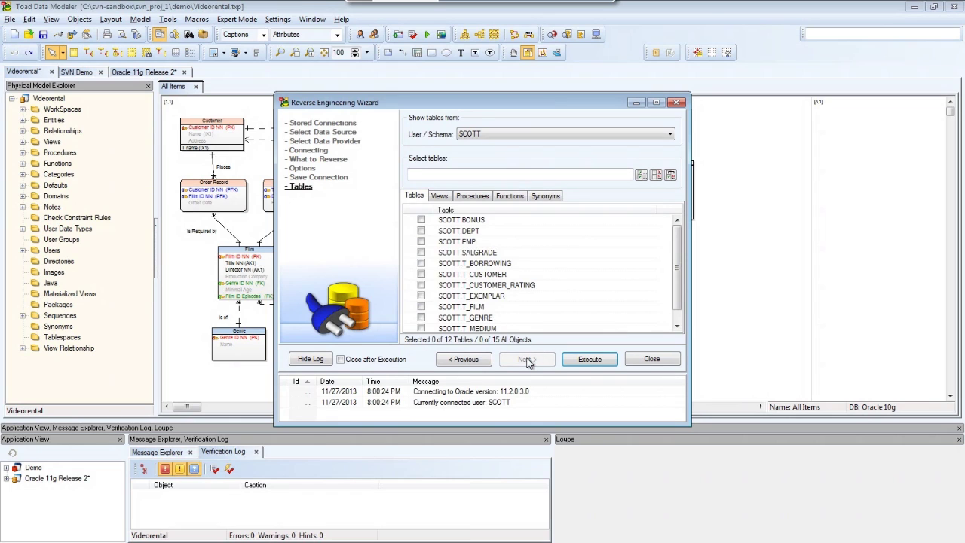
- Filter the schema's tables by T_ and select all matching tables
click(515, 175)
text(T_)
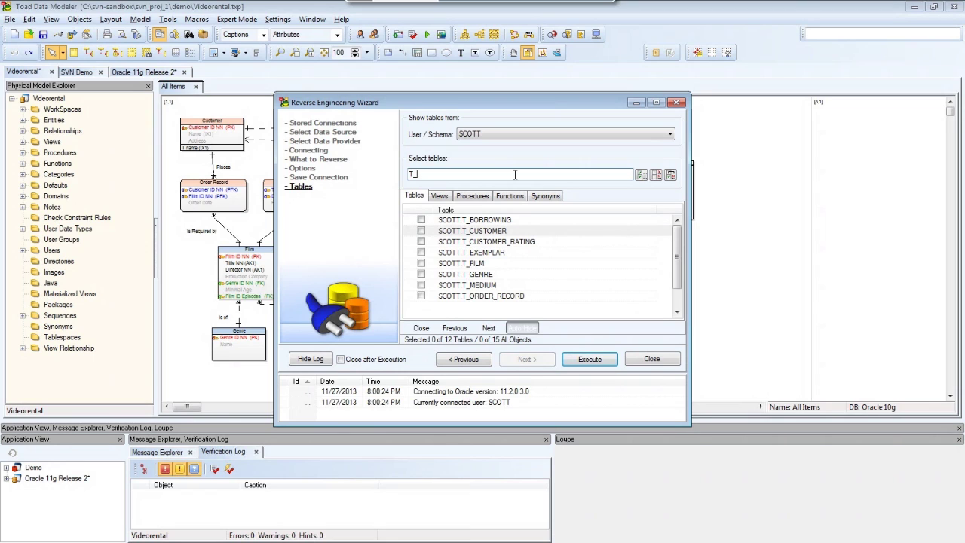
click(641, 175)
- Select all views, procedures and functions of the schema for reversing, and check its synonyms
click(439, 196)
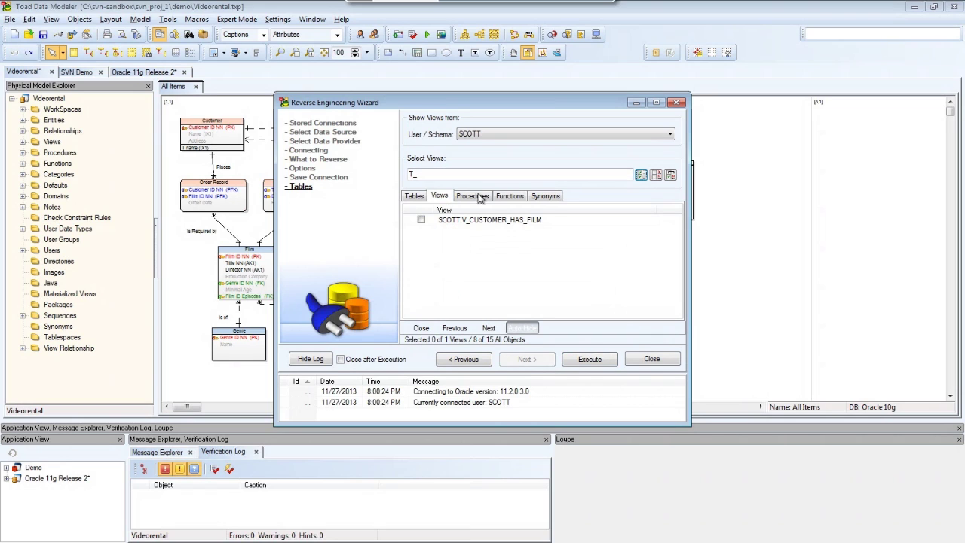
click(640, 175)
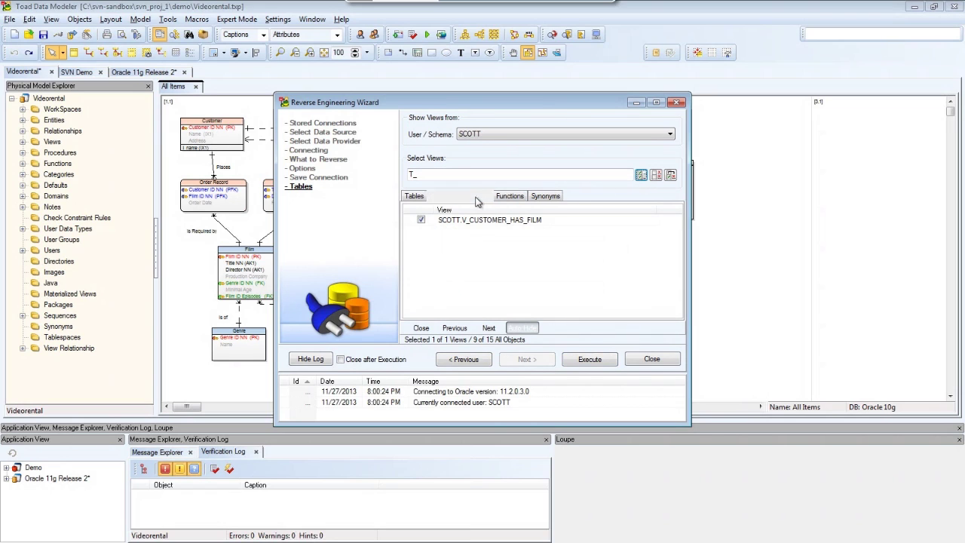
click(492, 197)
click(641, 175)
click(511, 196)
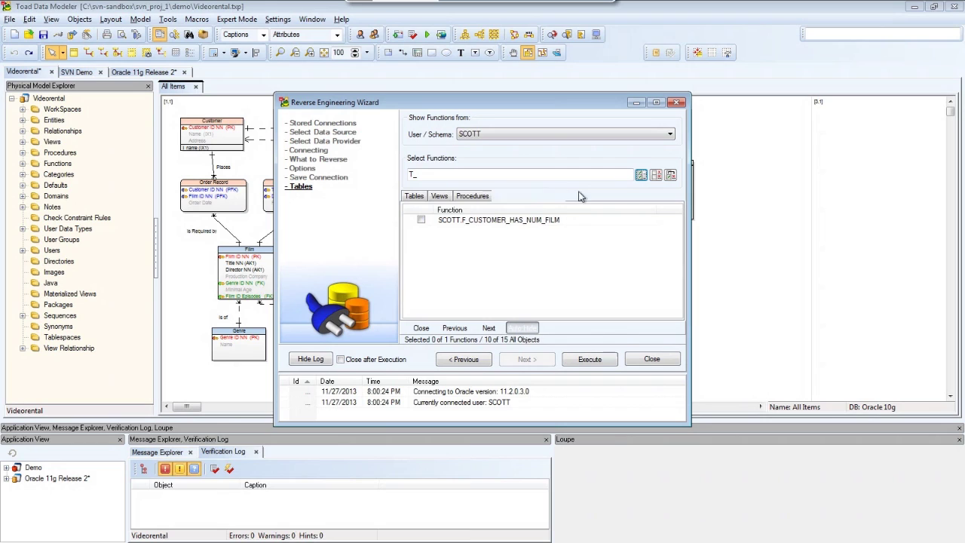
click(641, 175)
click(554, 200)
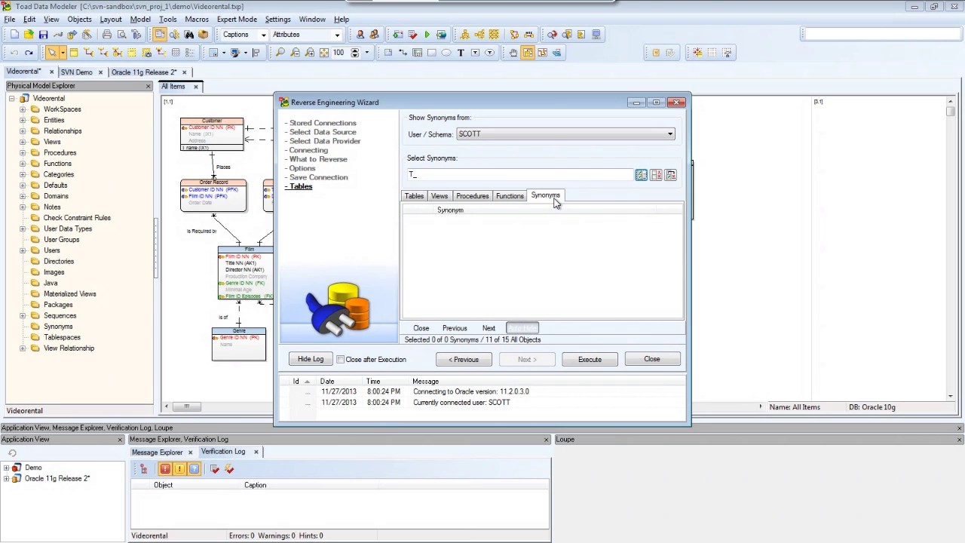
- Execute the reverse engineering of the selected objects and close the wizard
click(599, 359)
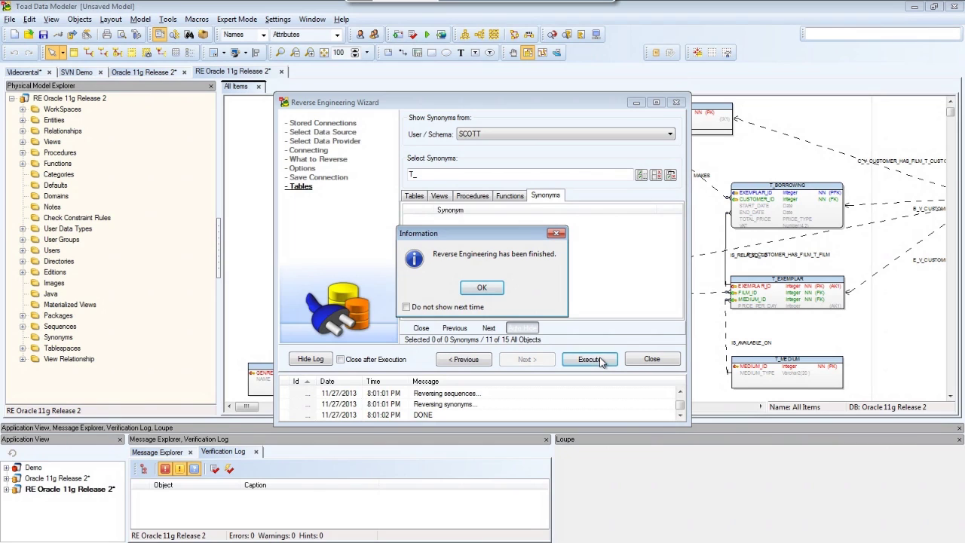
click(486, 291)
click(652, 358)
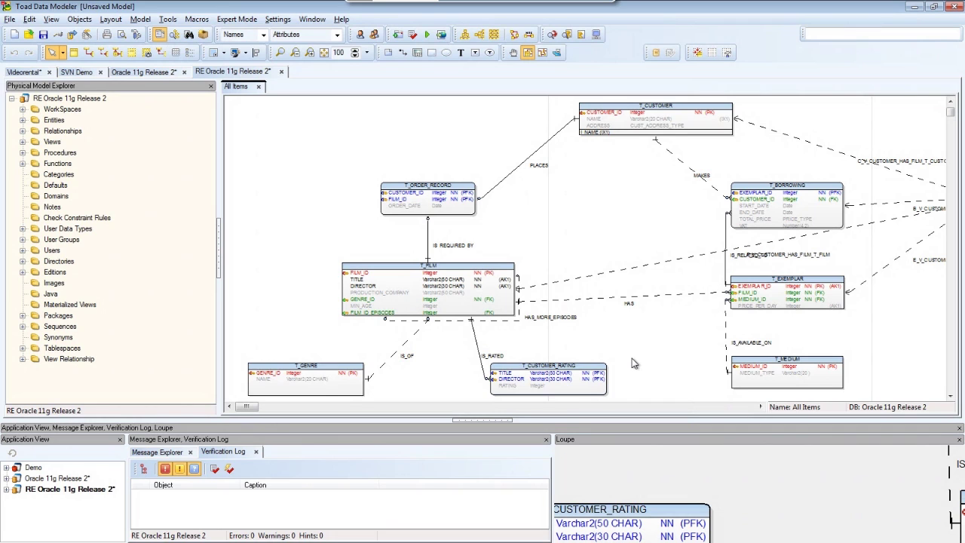
- Save the reverse-engineered model in the Models folder as Videorental_reverse
click(10, 20)
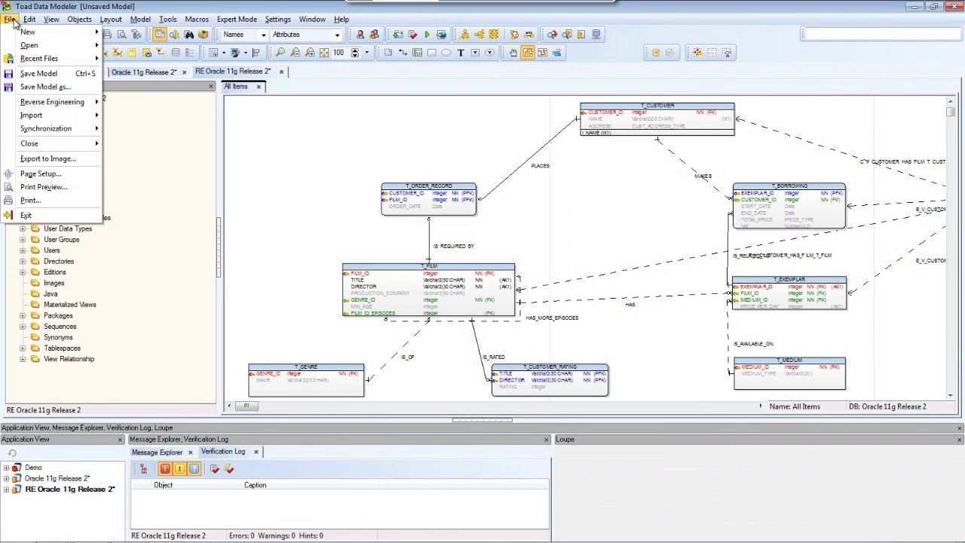
click(21, 86)
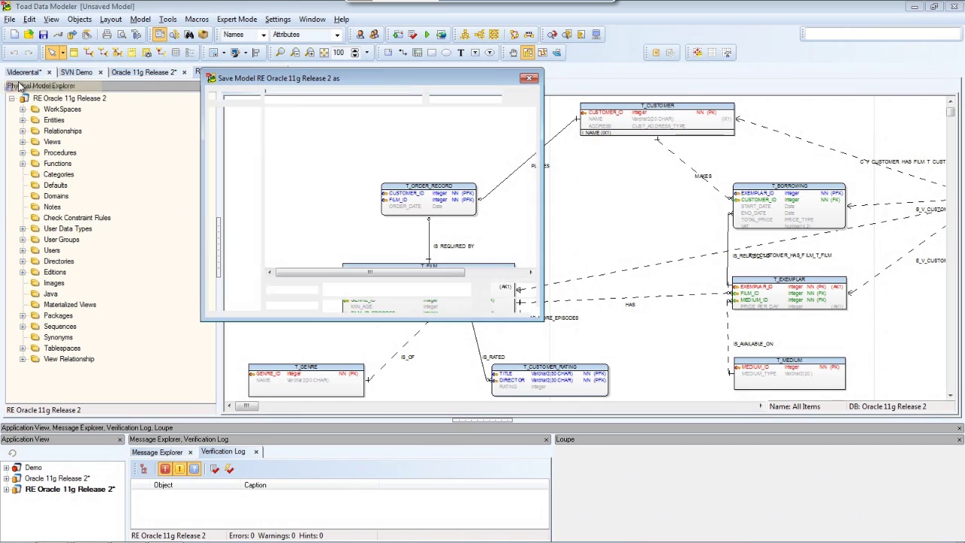
text(Vid)
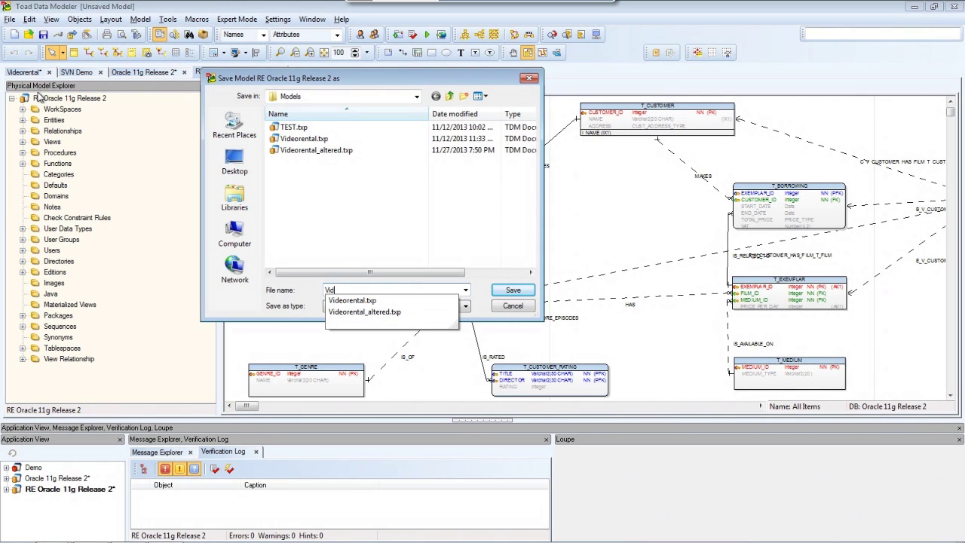
text(eorental_reverse)
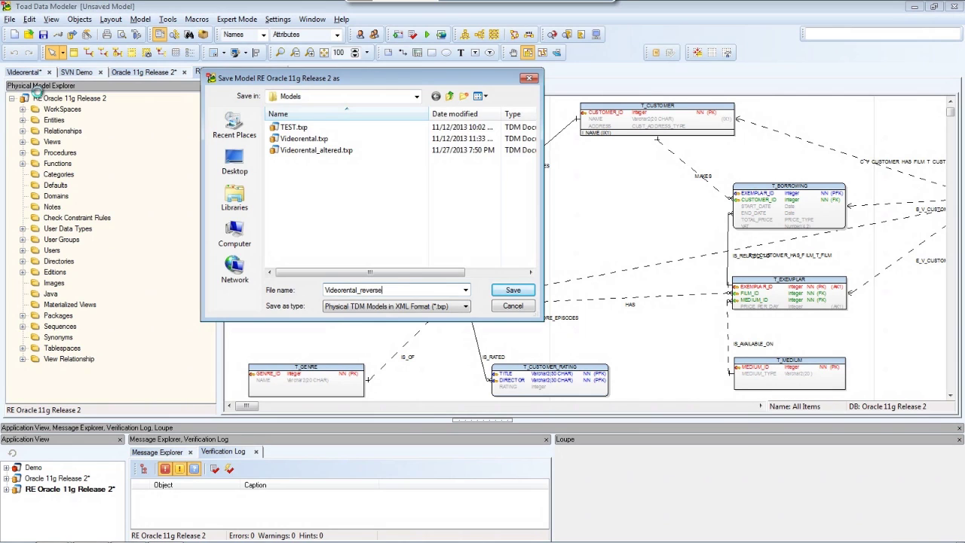
key(Return)
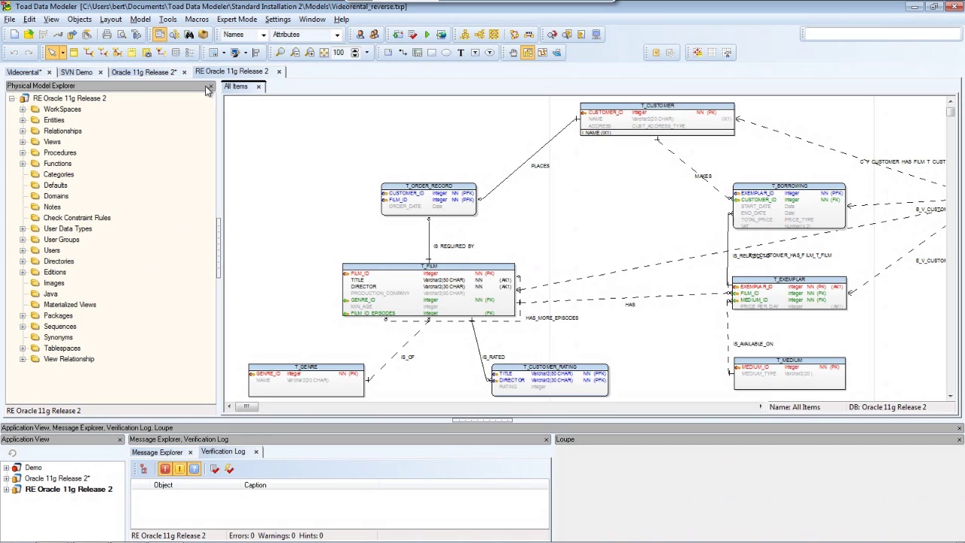
- Rename the RE Oracle 11g Release 2 model to Videorental_reverse and save it
right_click(232, 76)
click(250, 81)
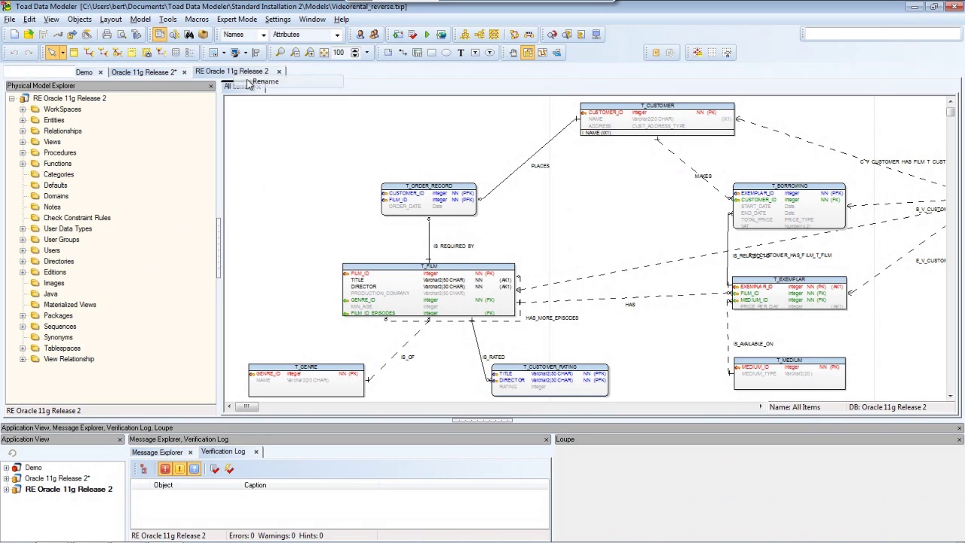
text(Videorental_revers)
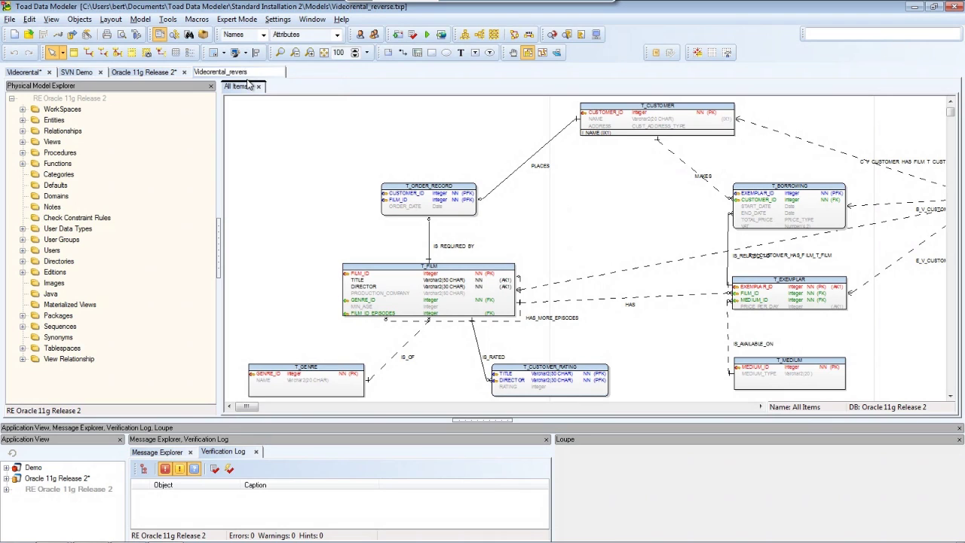
text(e)
key(Return)
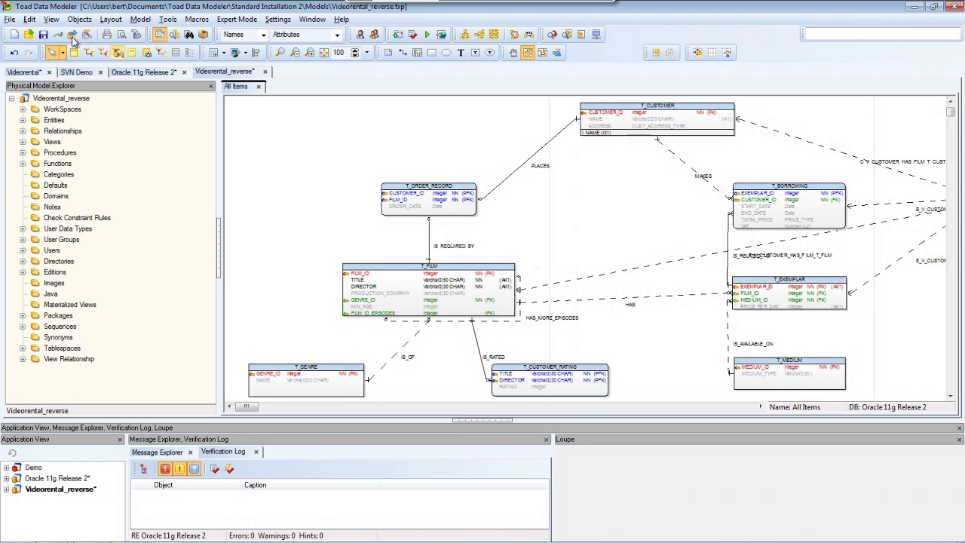
click(44, 34)
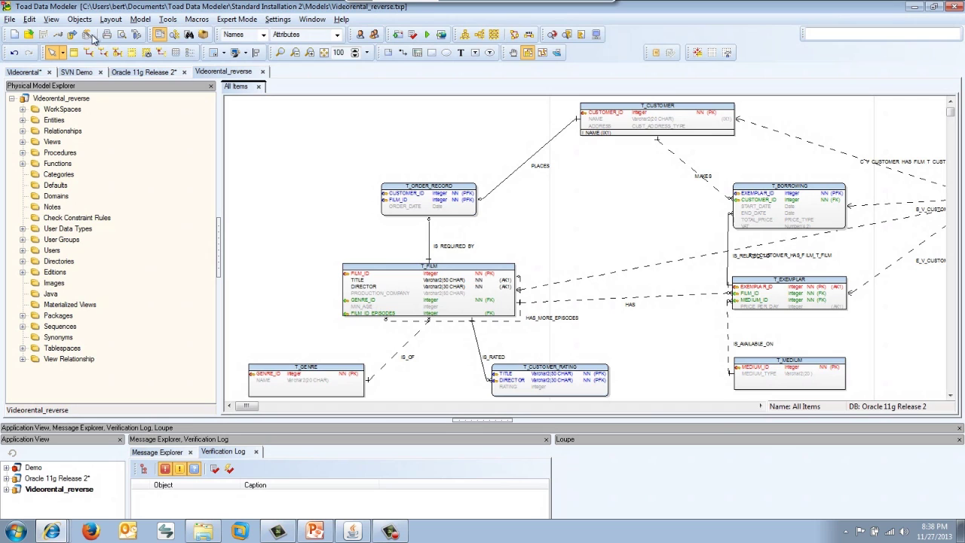
- Check the Expert Mode setting in the General options
click(268, 19)
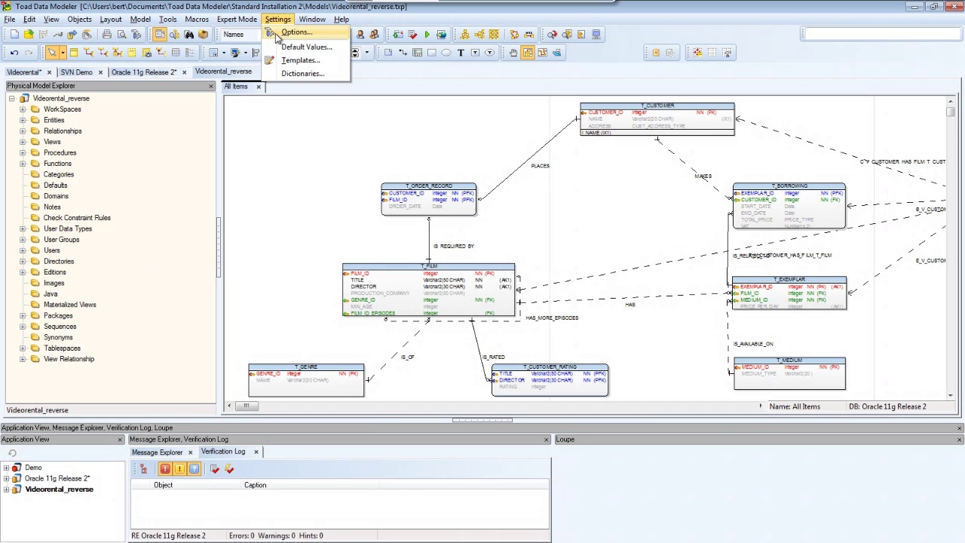
click(276, 33)
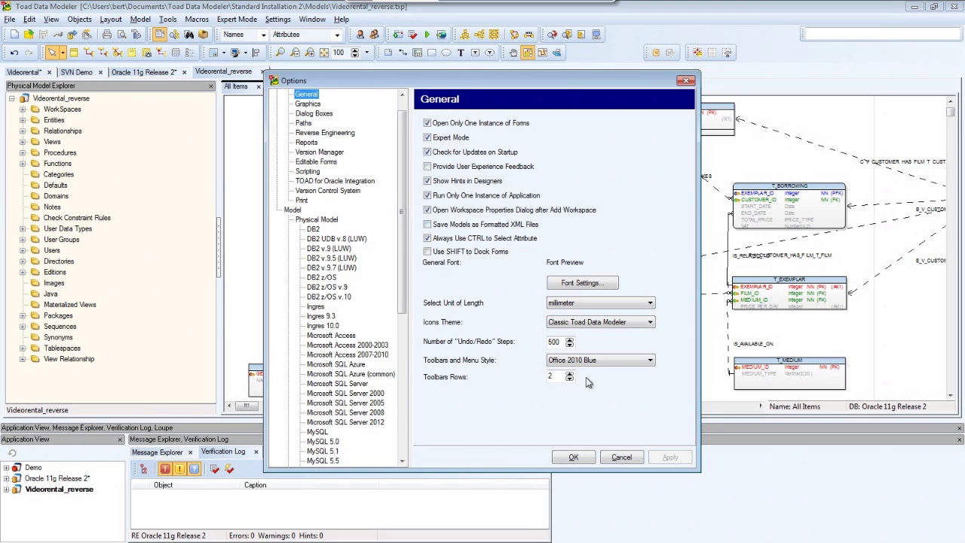
click(583, 457)
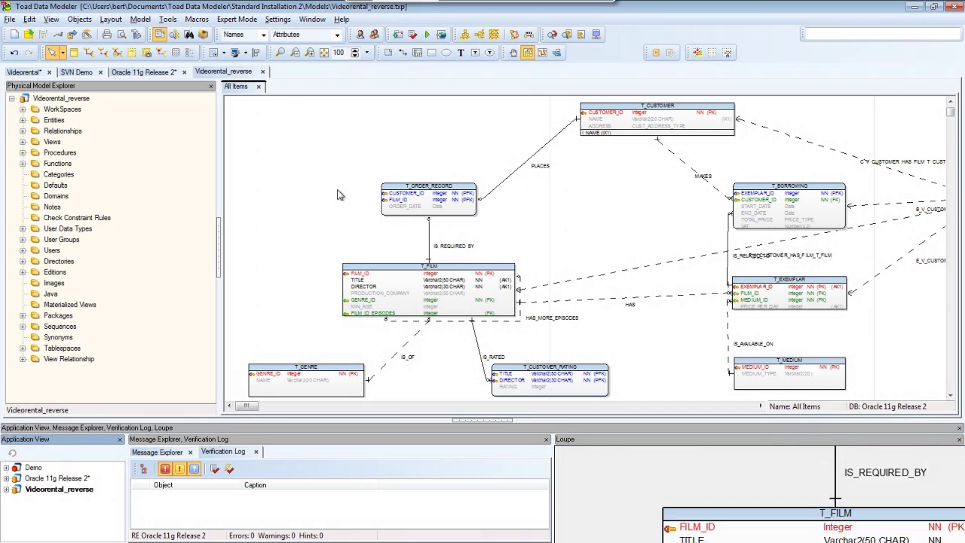
- Open the Internal Version Manager and expand Local Server to show its projects
click(238, 24)
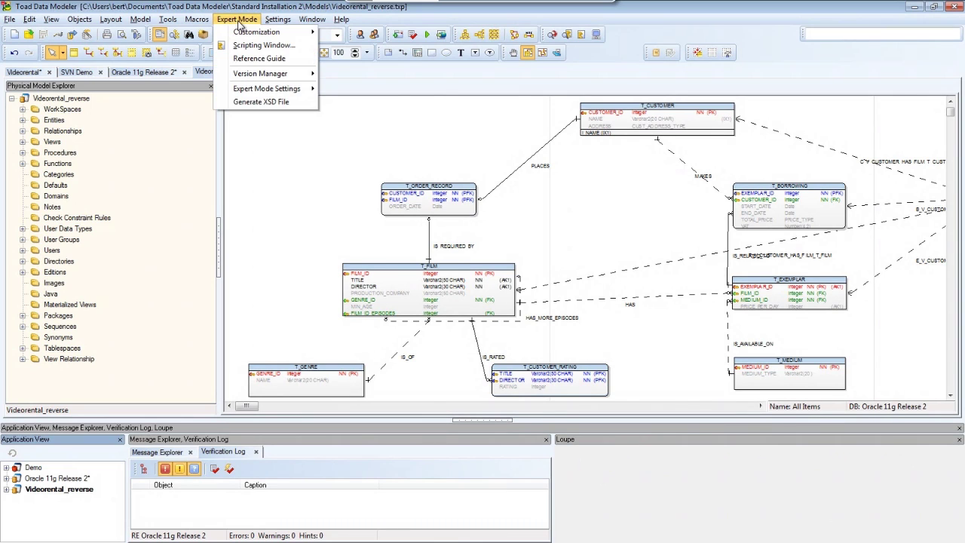
mouse_move(250, 78)
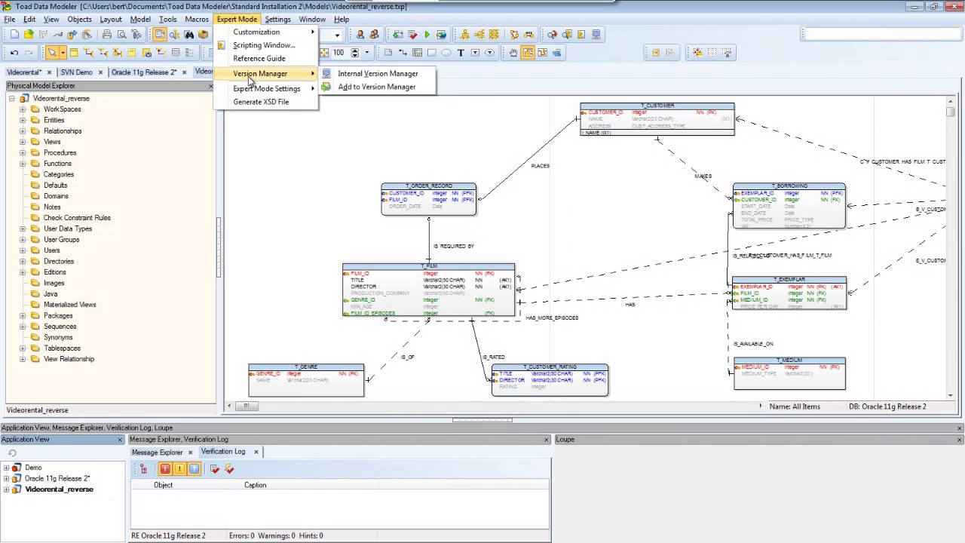
click(345, 75)
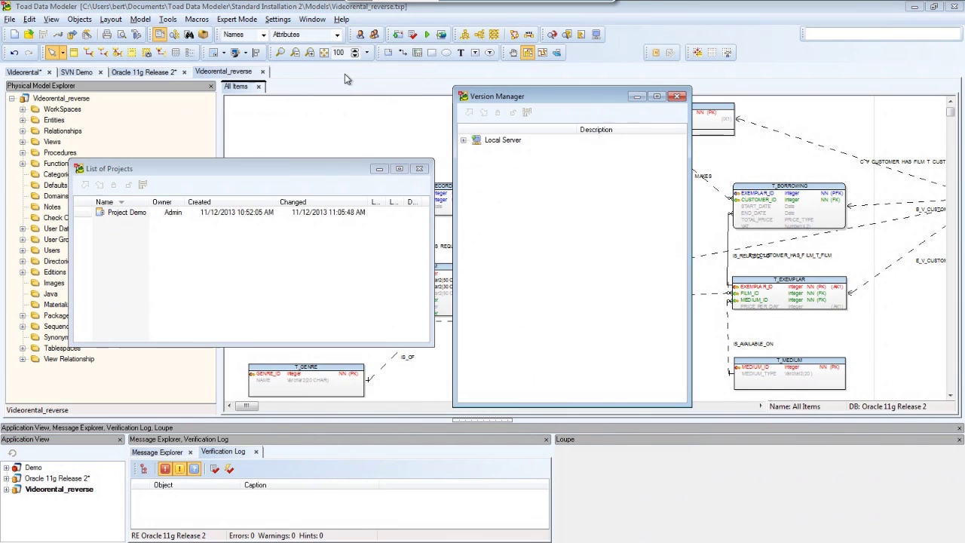
click(480, 141)
right_click(480, 140)
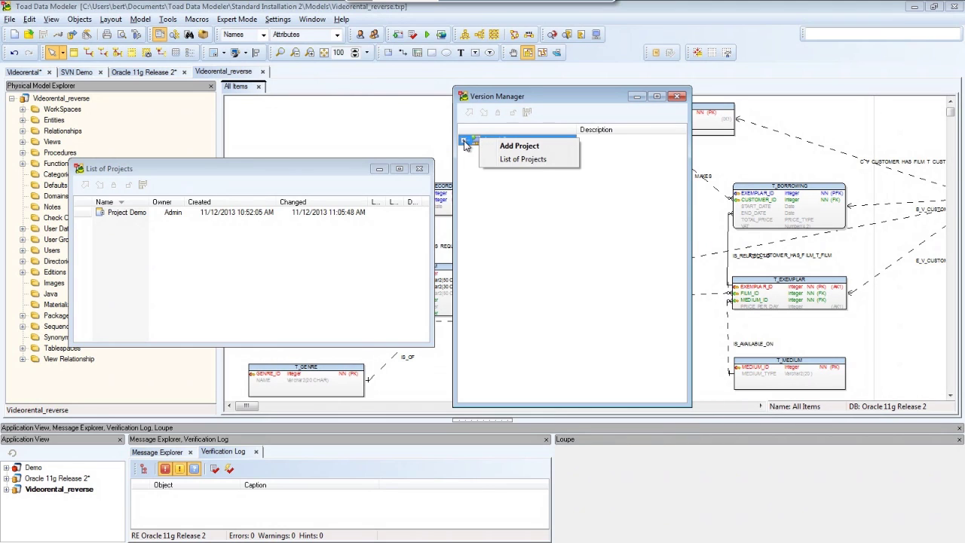
click(464, 141)
- Add the Videorental_reverse.txp model file from the Models folder to Project Demo
click(496, 151)
right_click(495, 152)
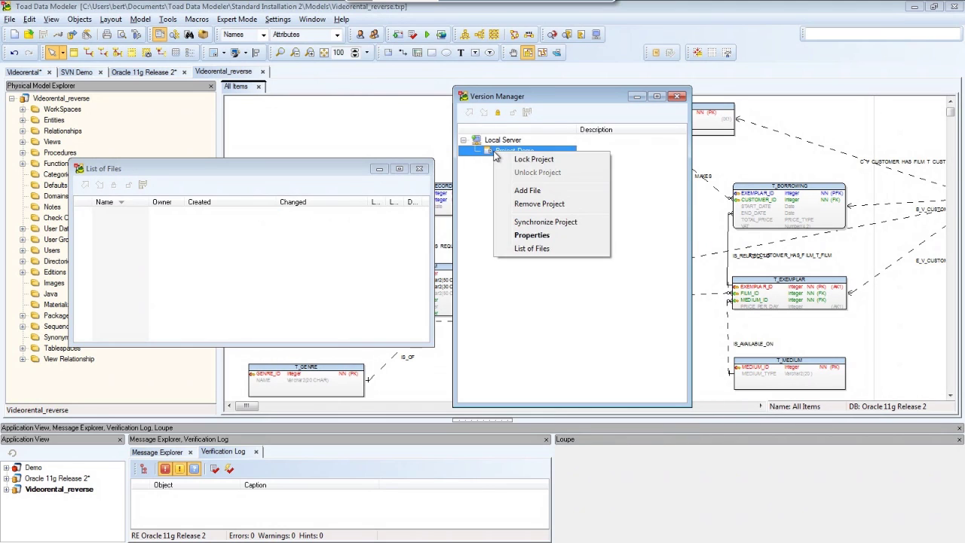
click(520, 191)
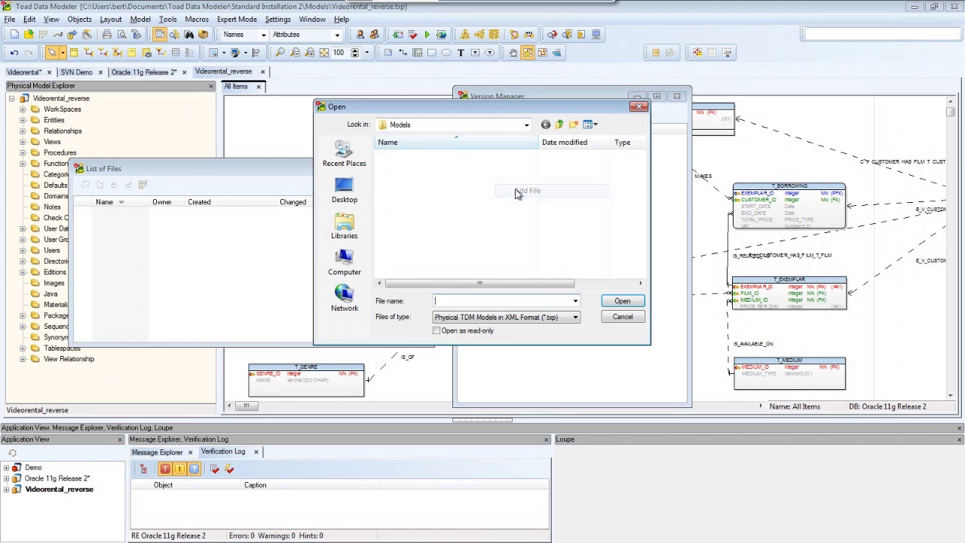
double_click(479, 191)
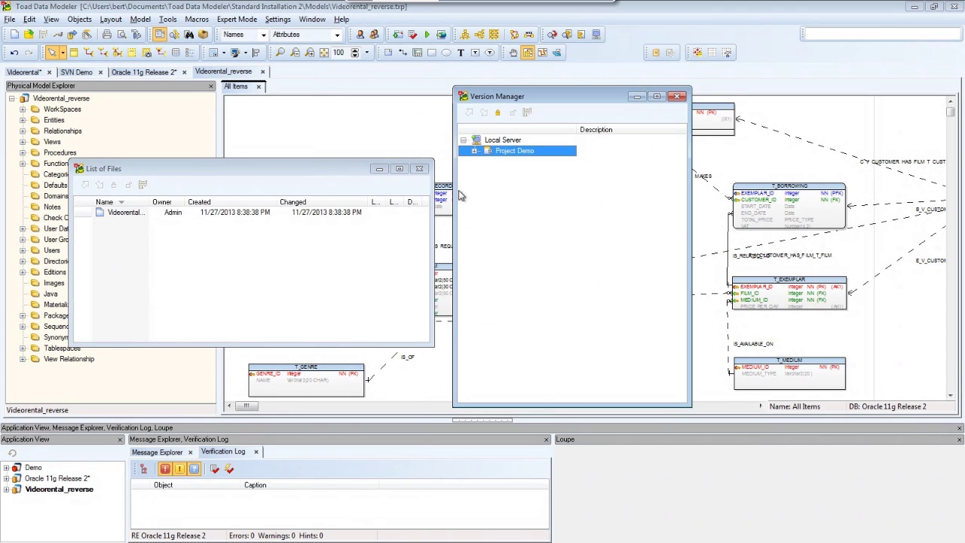
- Check out version 1.0 of Videorental_reverse.txp to the default local directory and close the version windows
click(474, 151)
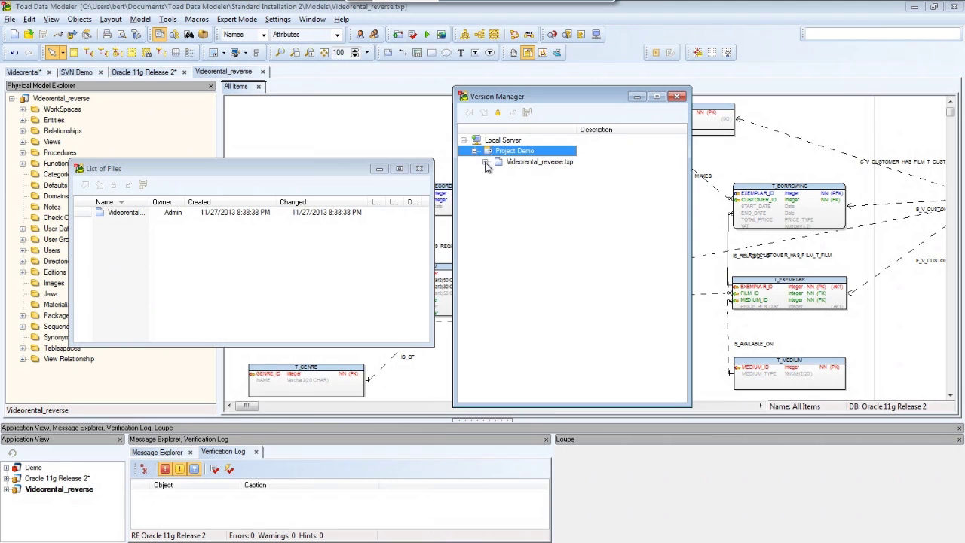
click(486, 162)
click(511, 175)
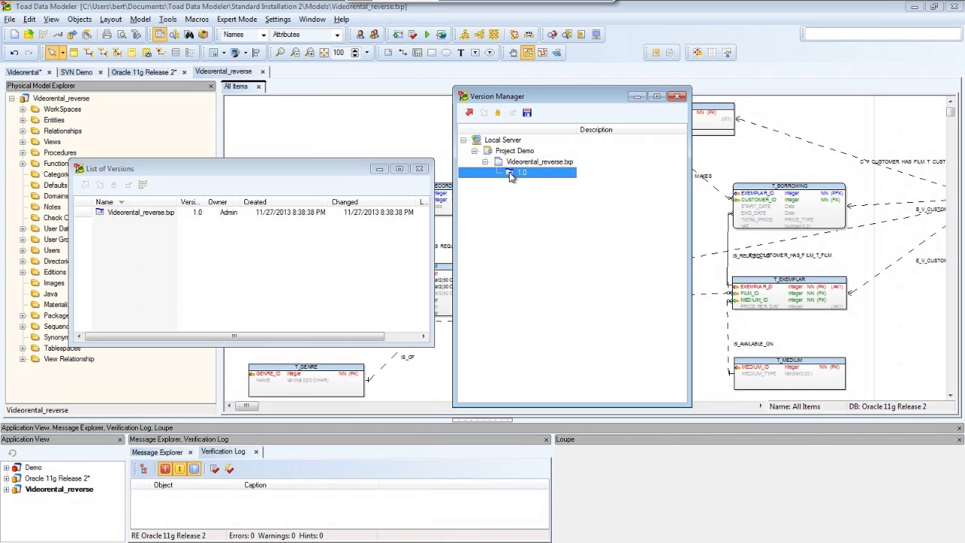
click(469, 115)
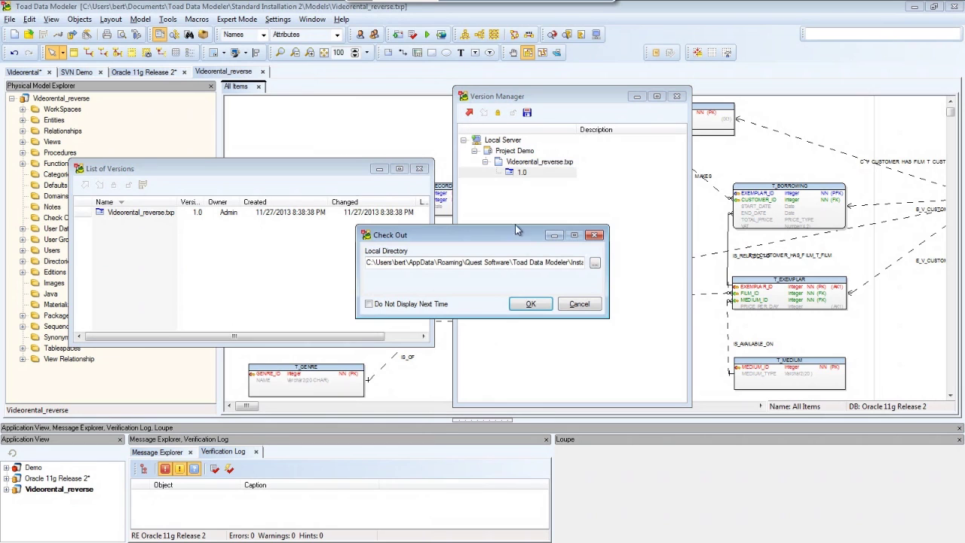
click(536, 305)
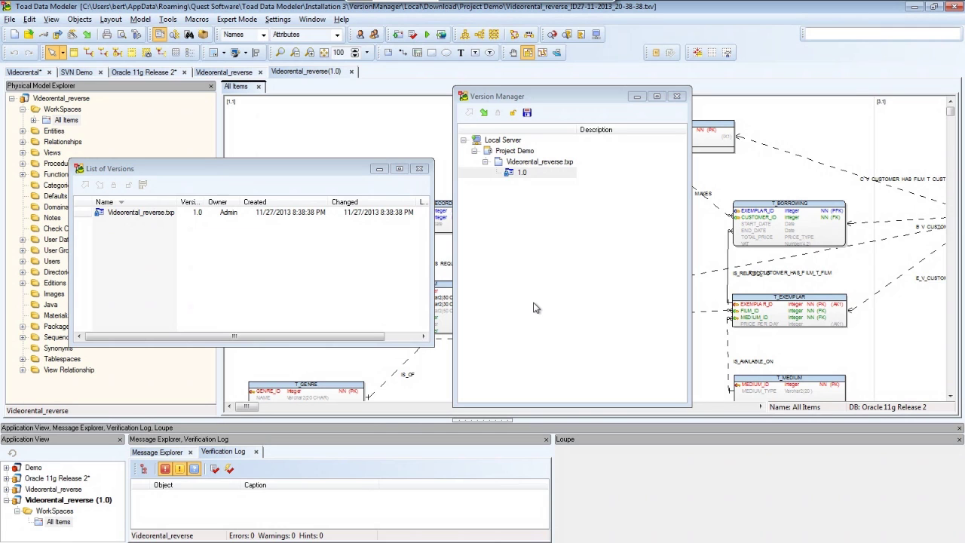
click(419, 168)
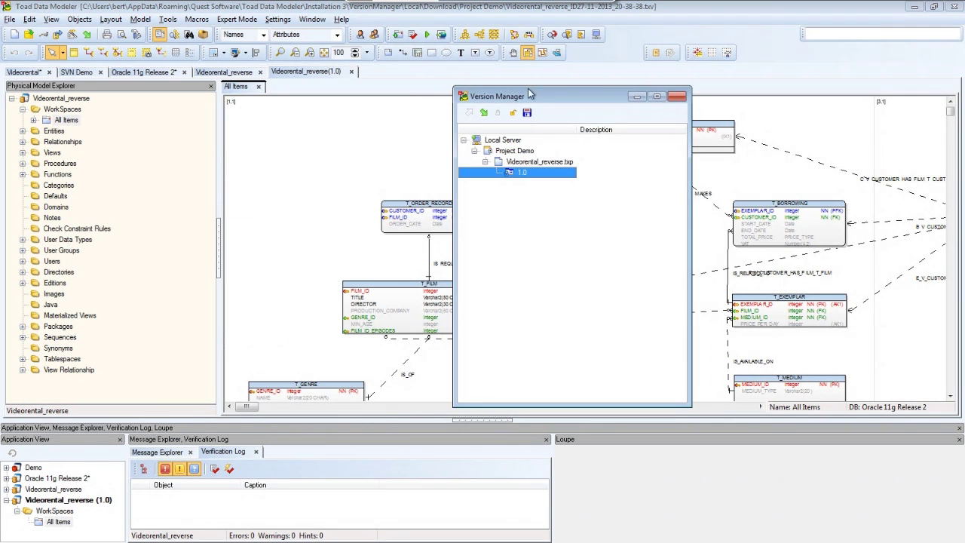
click(677, 96)
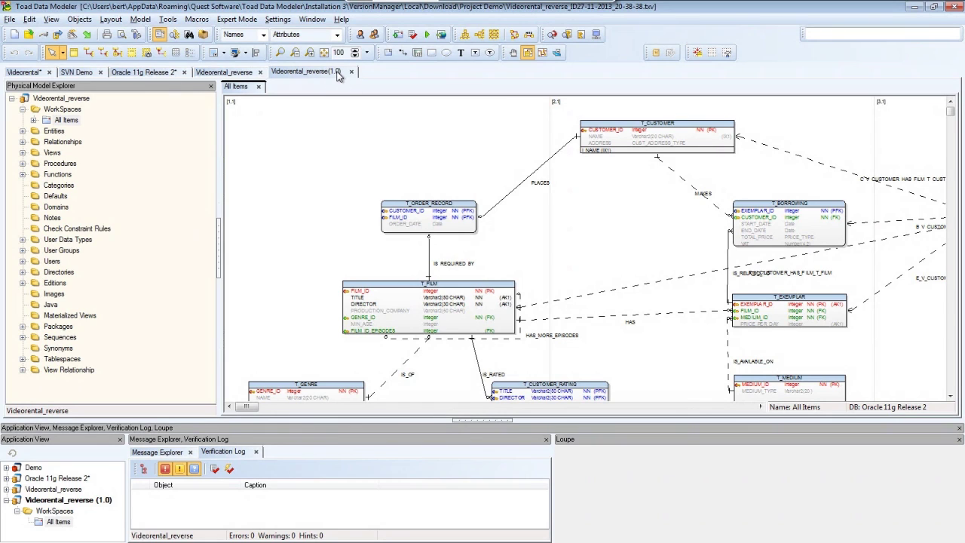
- Add an attribute named Username to the T_CUSTOMER entity
click(616, 132)
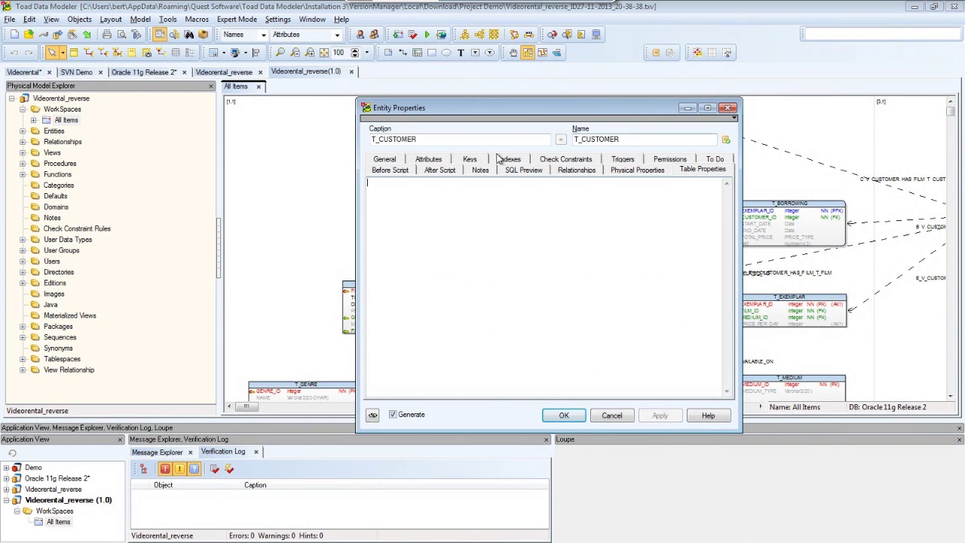
click(435, 163)
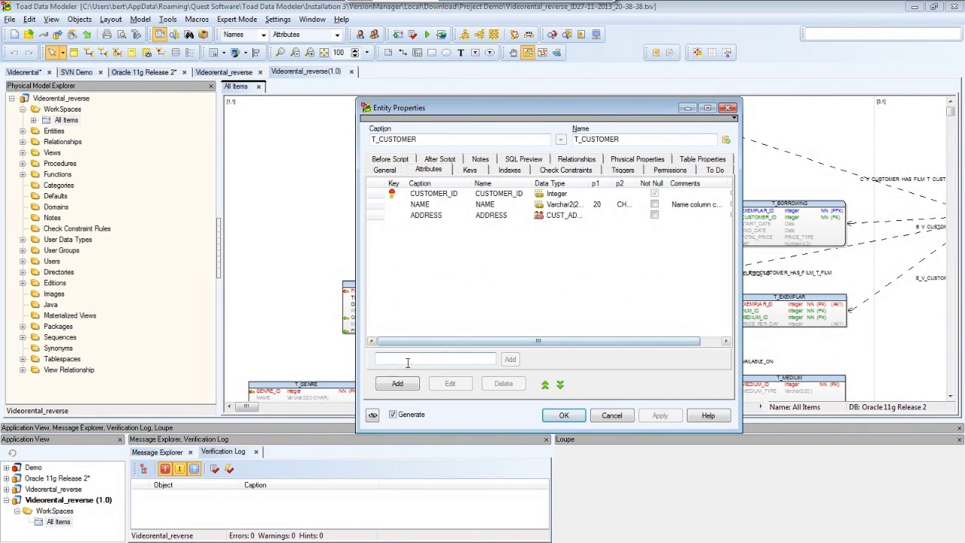
text(Username)
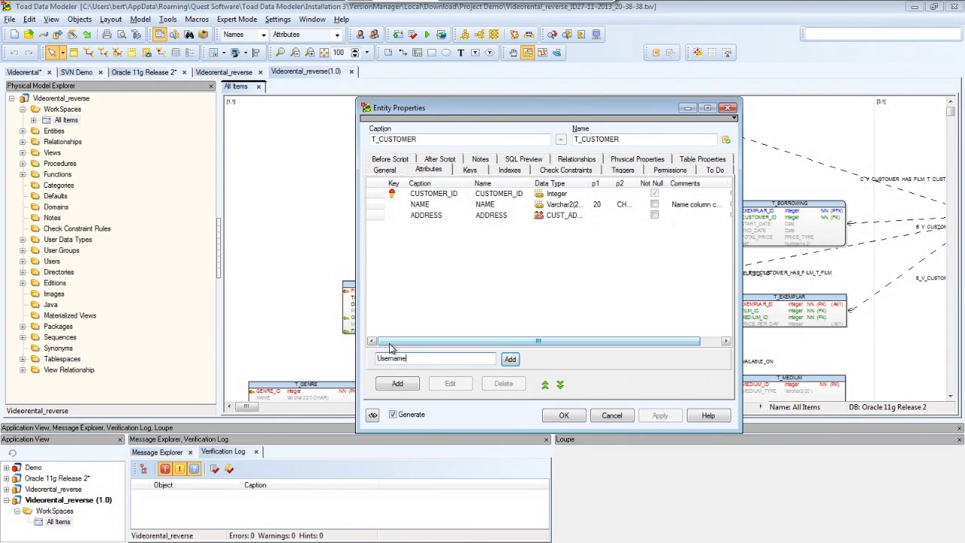
key(Return)
click(563, 416)
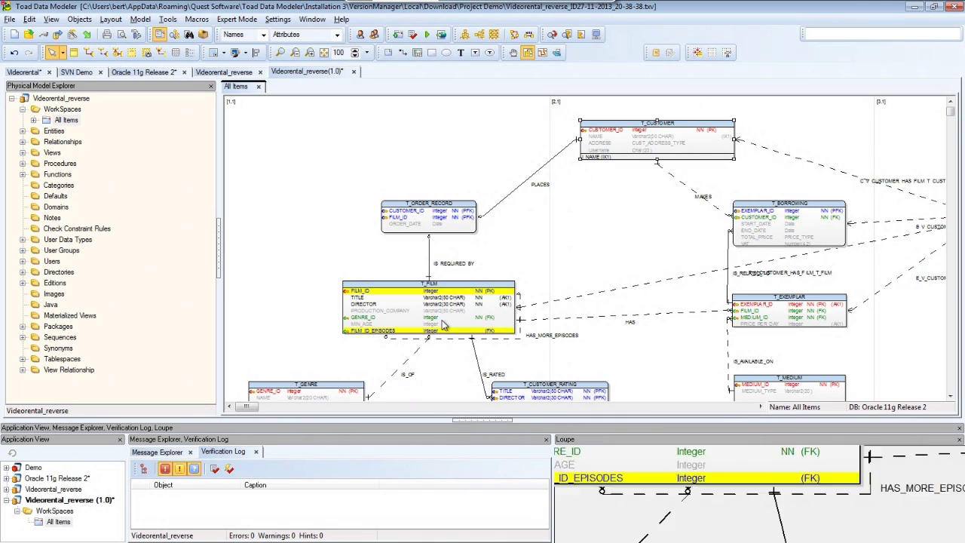
- Delete the DIRECTOR attribute from the T_FILM entity
double_click(443, 324)
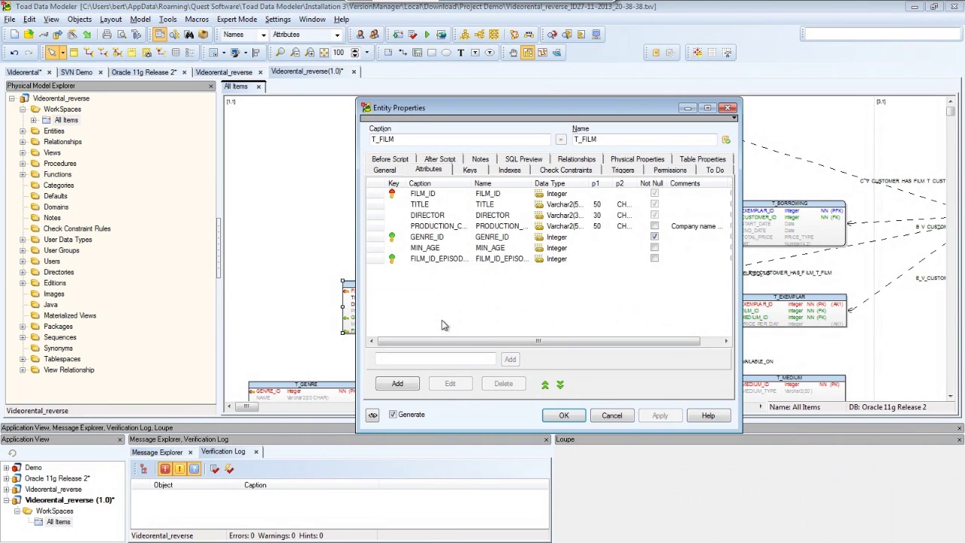
click(447, 217)
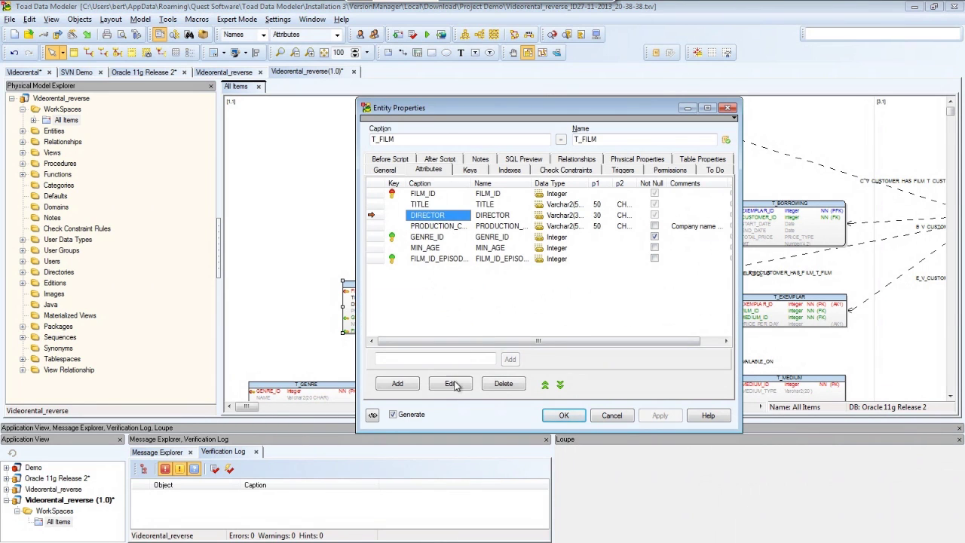
click(503, 384)
click(564, 416)
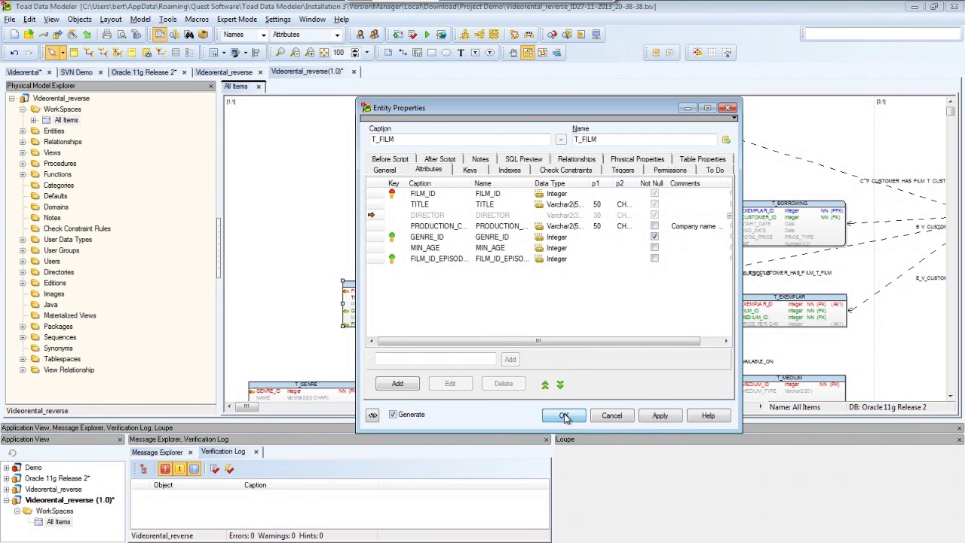
- Set the length parameter p1 of the NAME attribute in the T_GENRE entity to 10
double_click(328, 400)
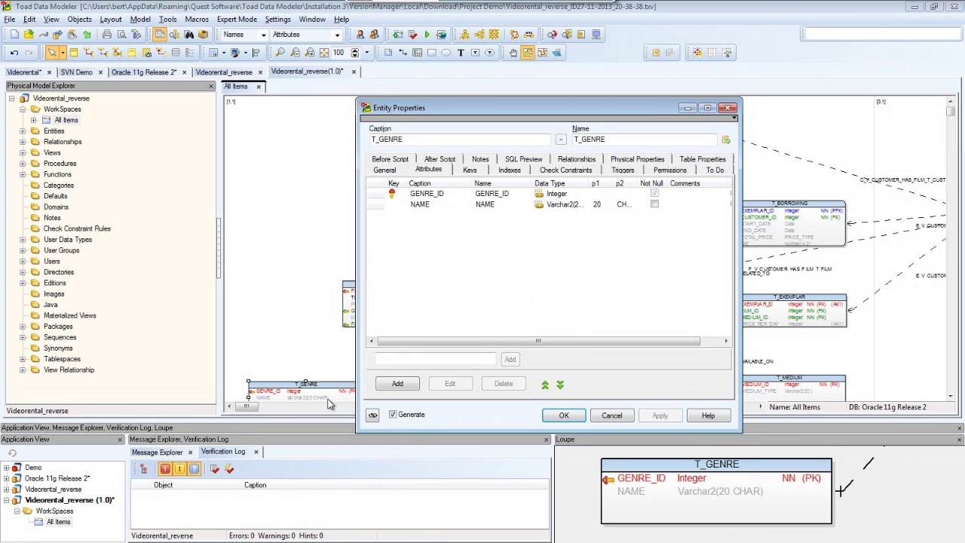
click(599, 205)
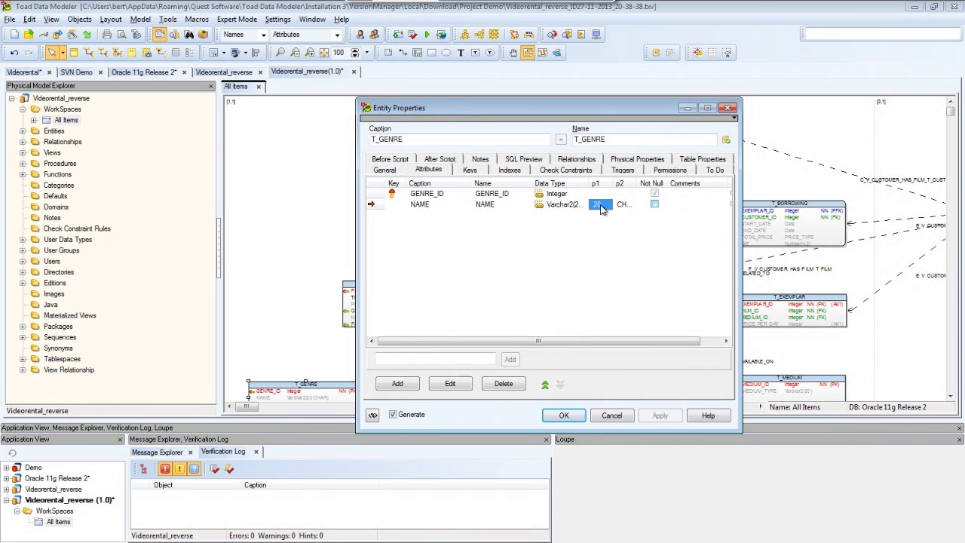
text(10)
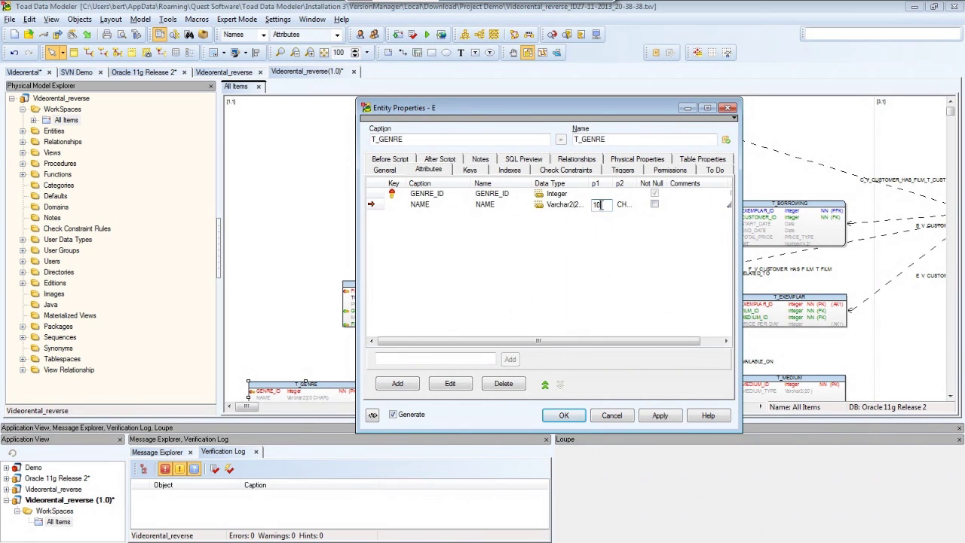
click(565, 416)
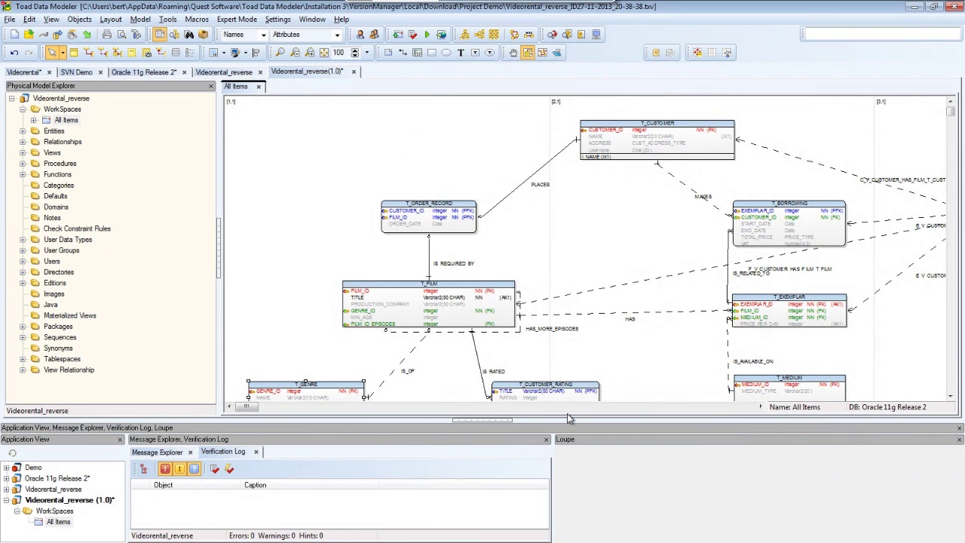
- Check in the modified Videorental_reverse model as new revision 1.1
click(86, 34)
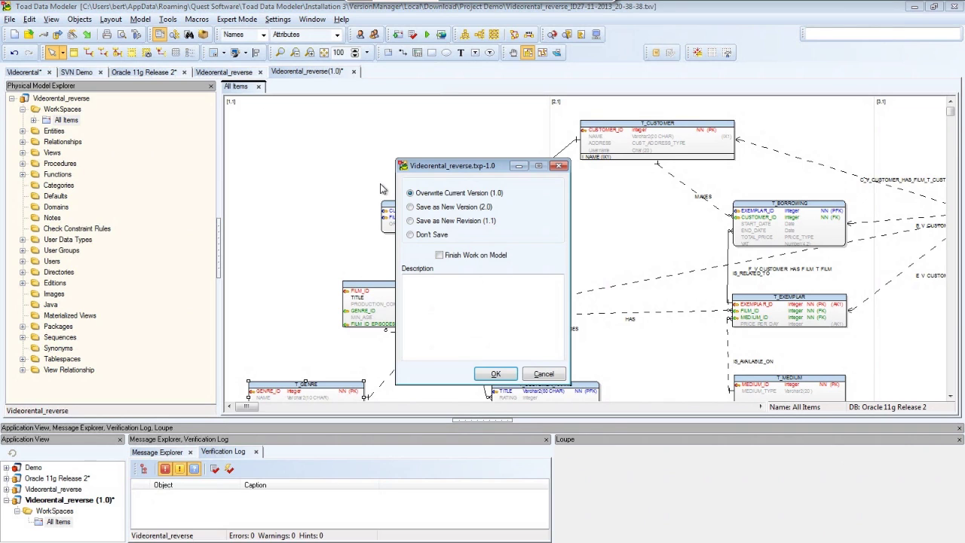
click(427, 220)
click(496, 373)
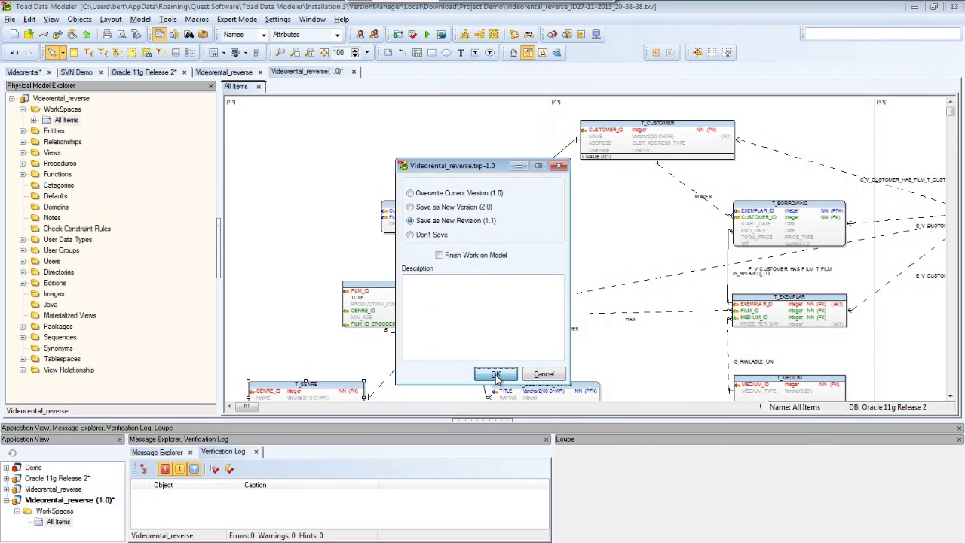